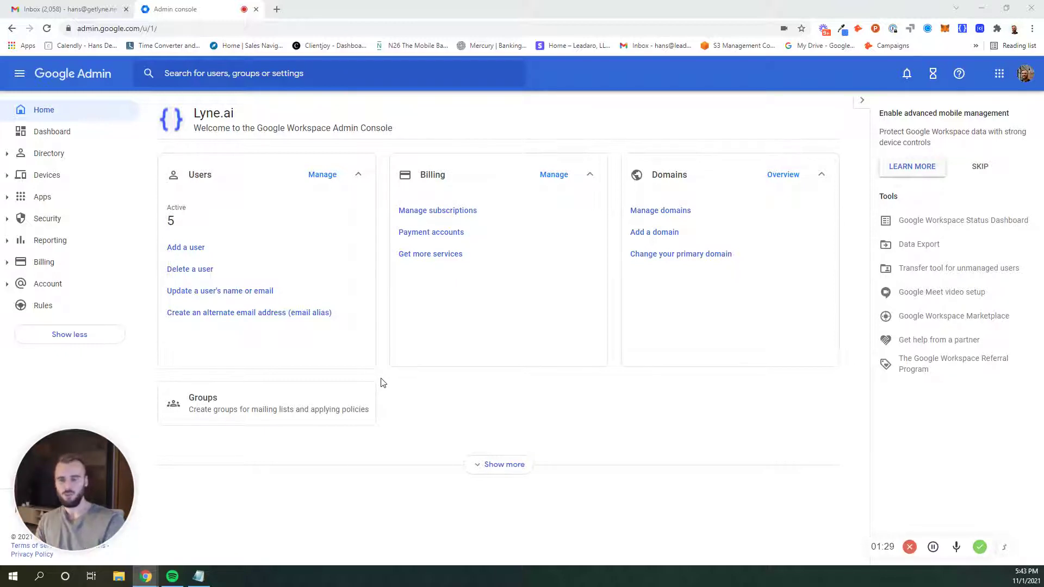
- In the Notepad notes, replace the underscore in the main address with an @ sign
click(199, 576)
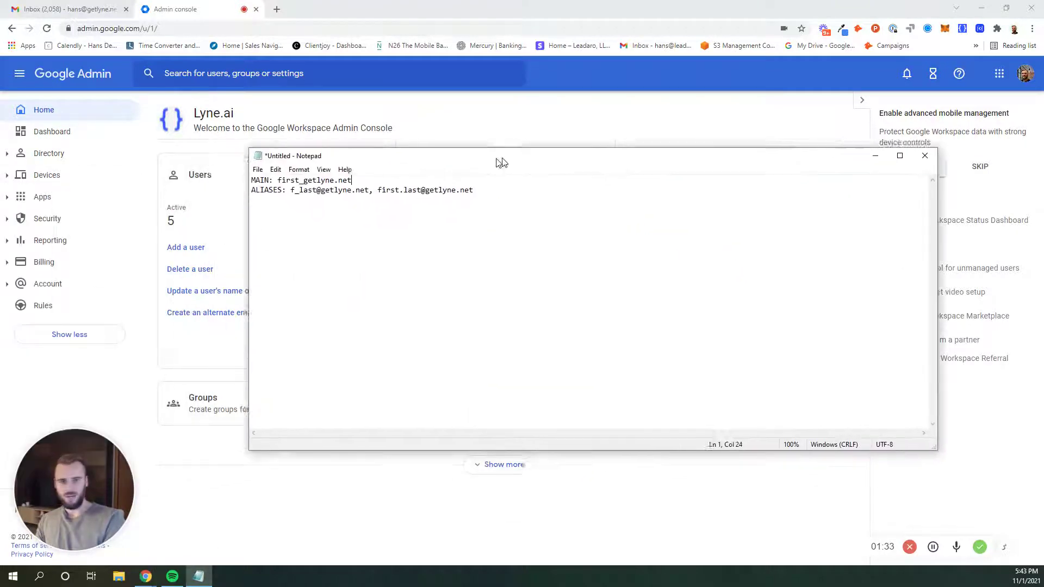
drag(499, 166, 531, 156)
drag(459, 156, 411, 154)
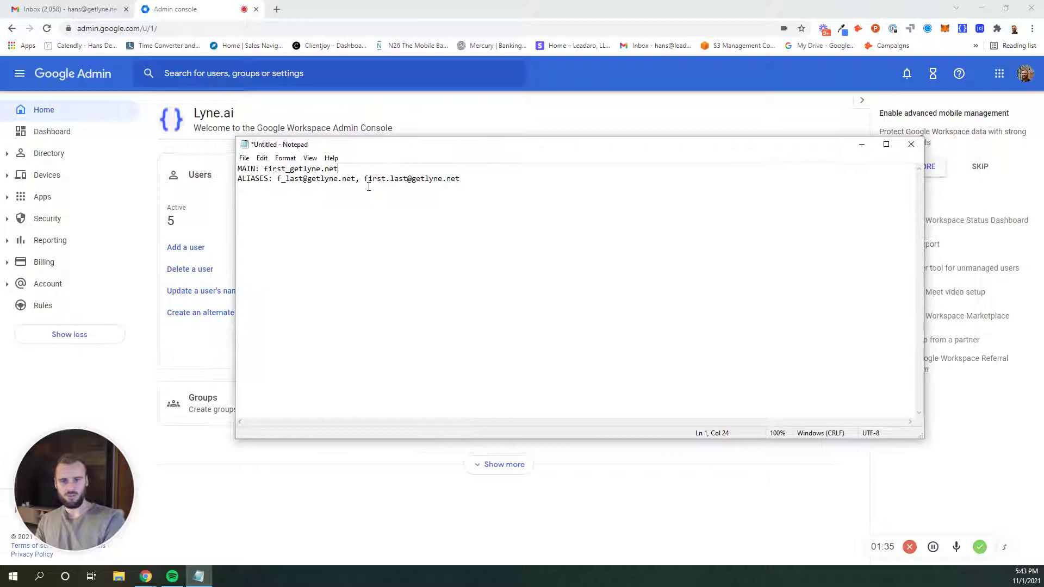
click(481, 179)
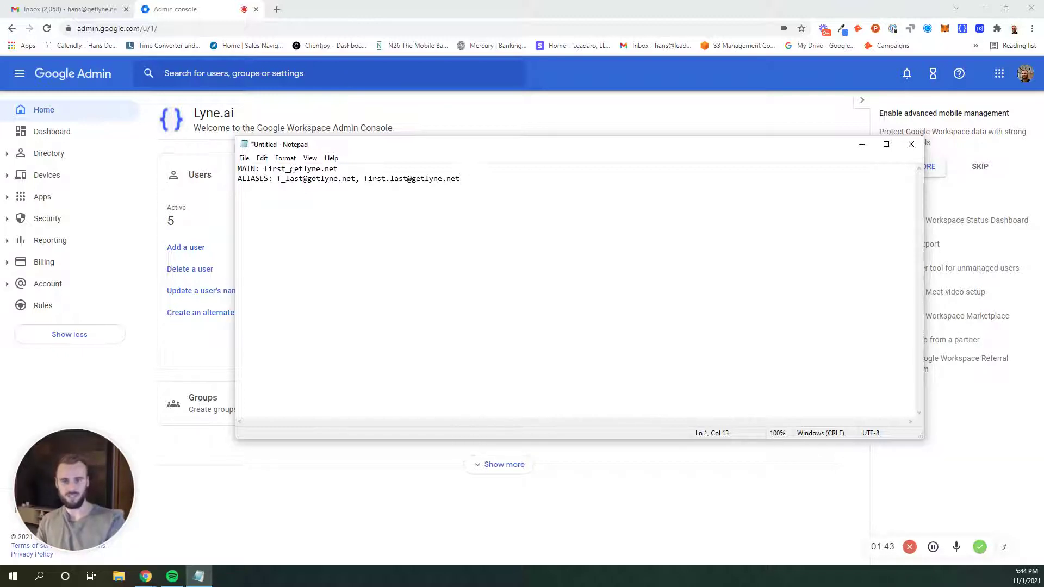
key(BackSpace)
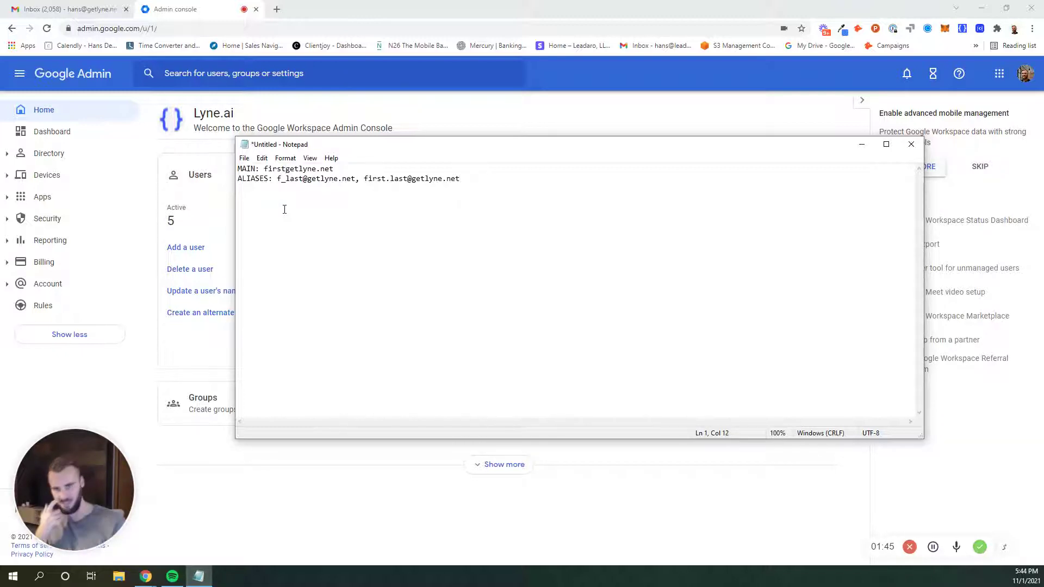
text(@)
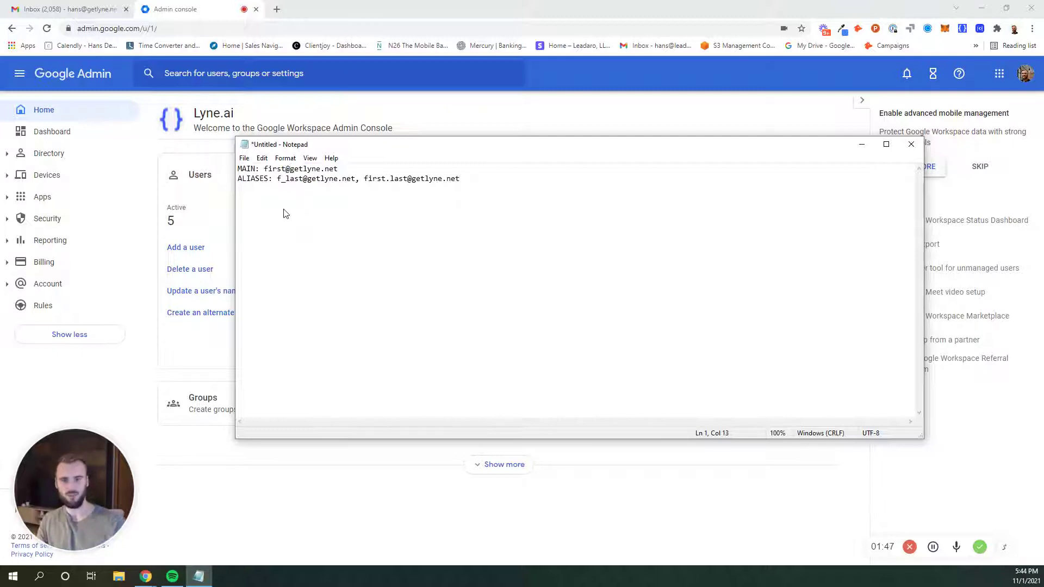
- Select both alias addresses (f_last and first.last formats) in the notes for copying
click(284, 210)
key(Right)
key(Right)
key(Right)
key(Right)
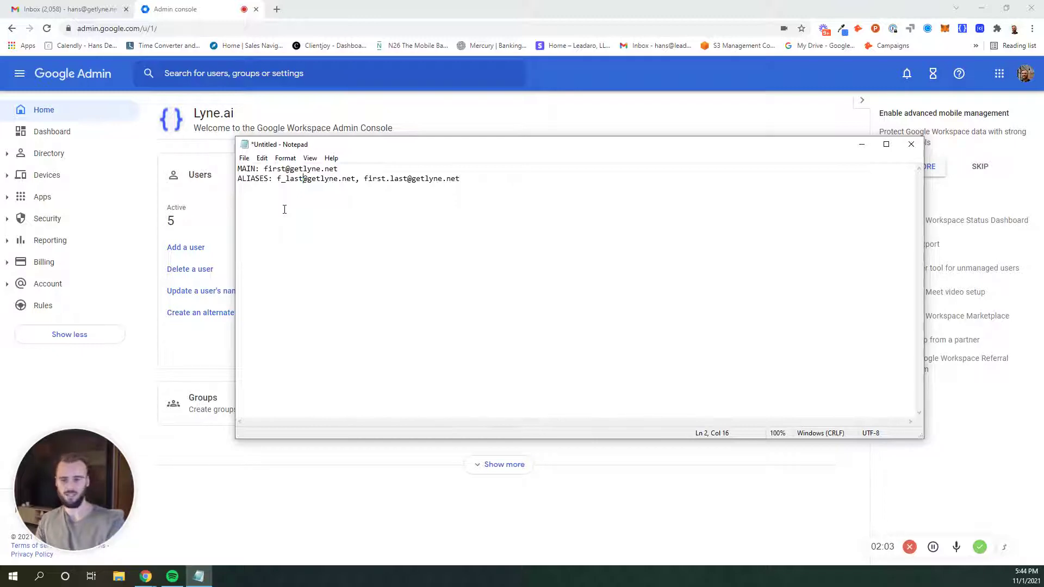
drag(461, 178, 278, 177)
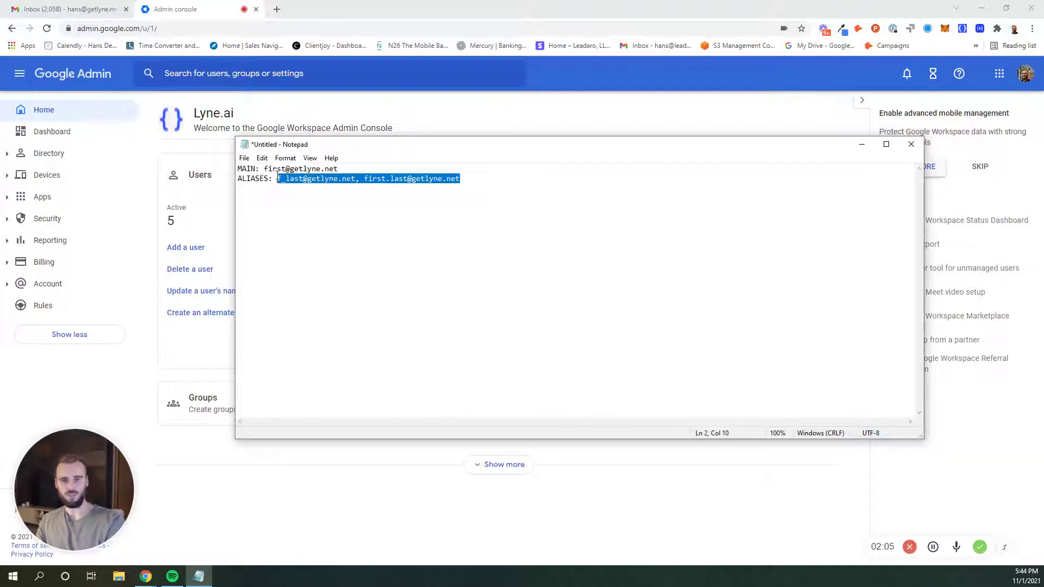
drag(340, 169, 266, 170)
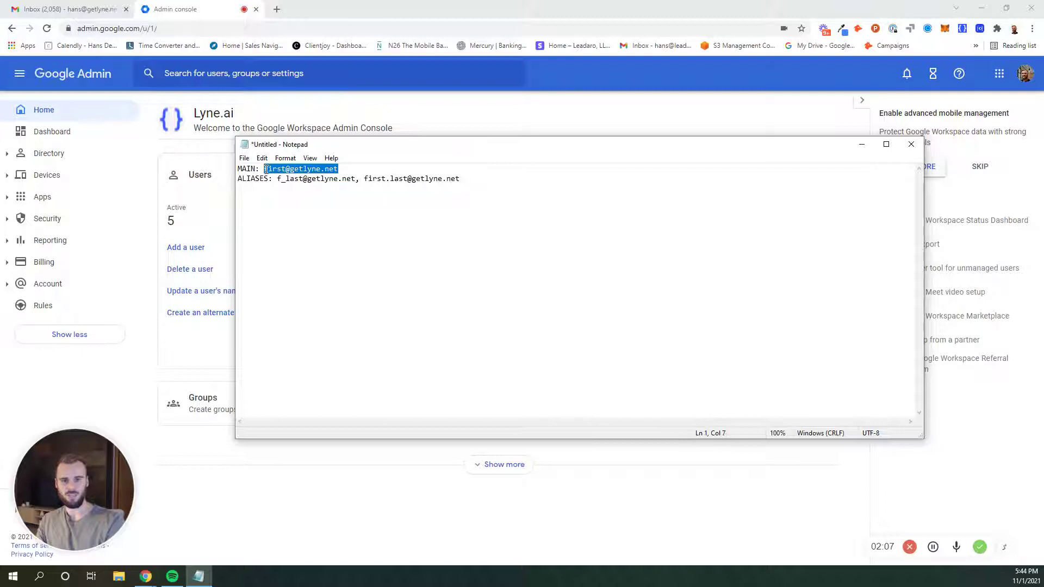
click(374, 179)
drag(461, 178, 281, 180)
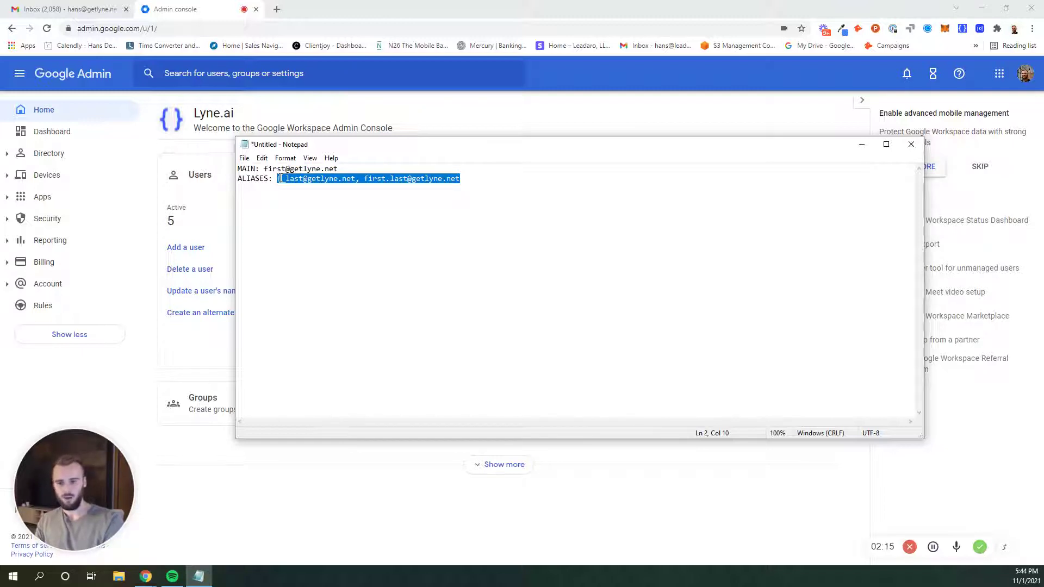
- Open the Gmail settings under Apps > Google Workspace in the Admin console
click(158, 149)
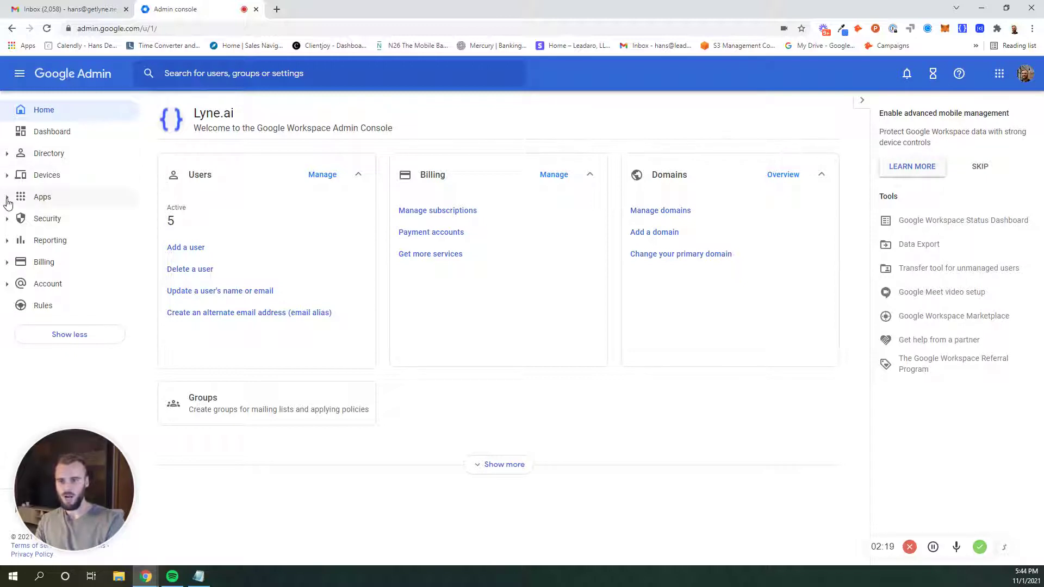
click(71, 104)
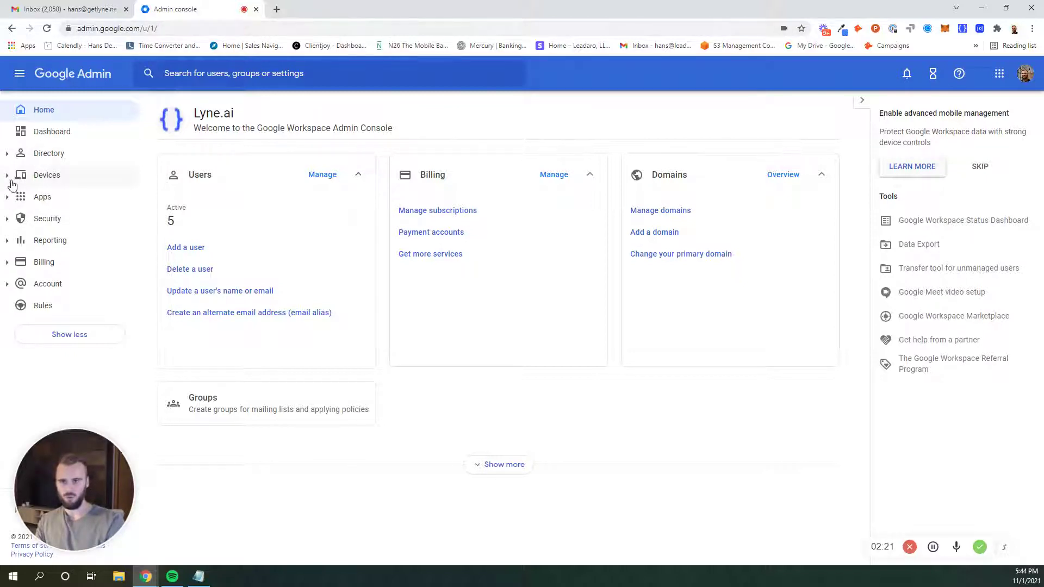
click(6, 200)
click(28, 240)
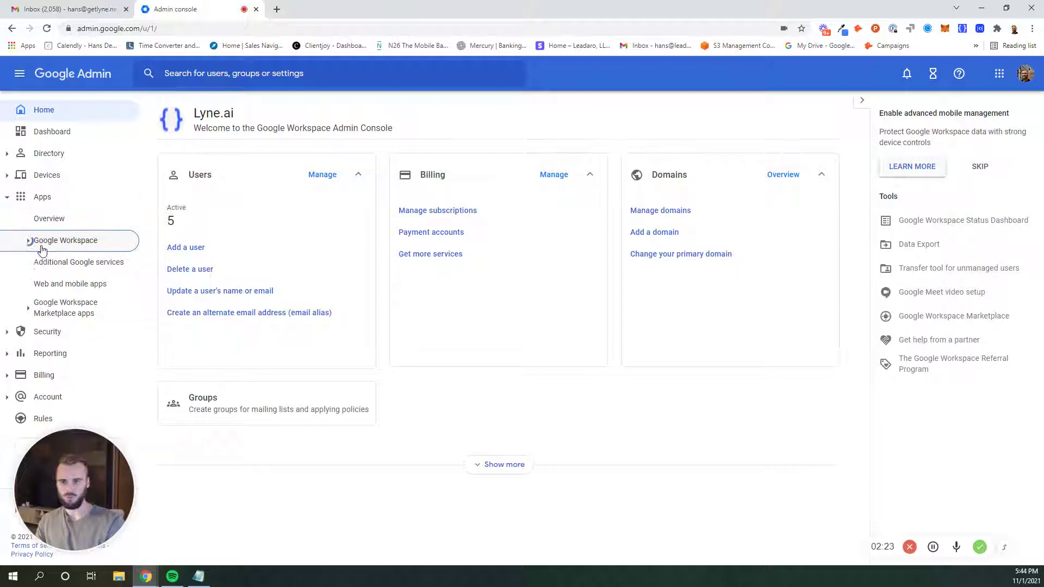
scroll(68, 302, down, 2)
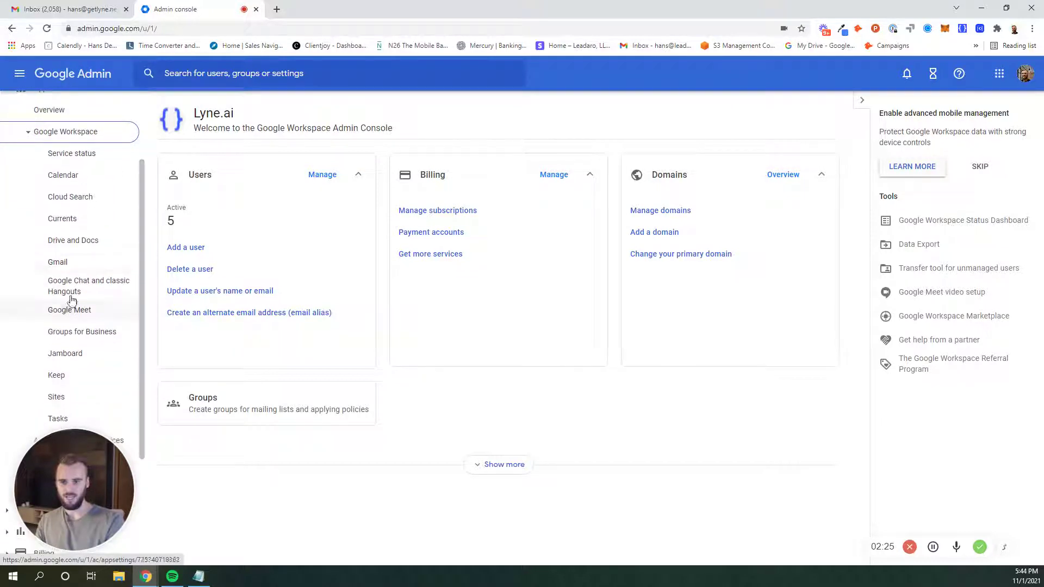
click(57, 263)
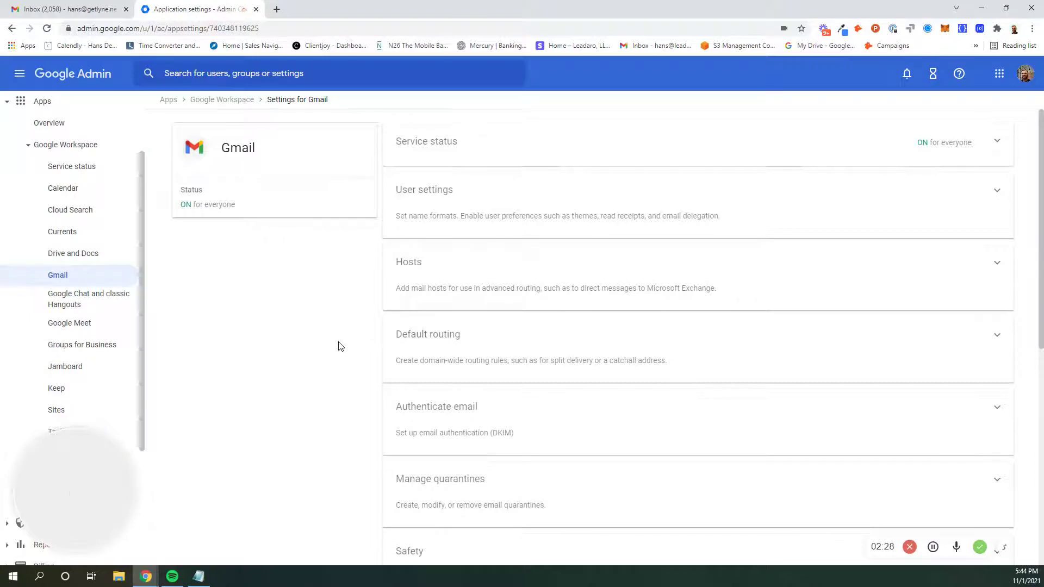
- Delete the existing rule under Default routing and confirm with Proceed
click(997, 335)
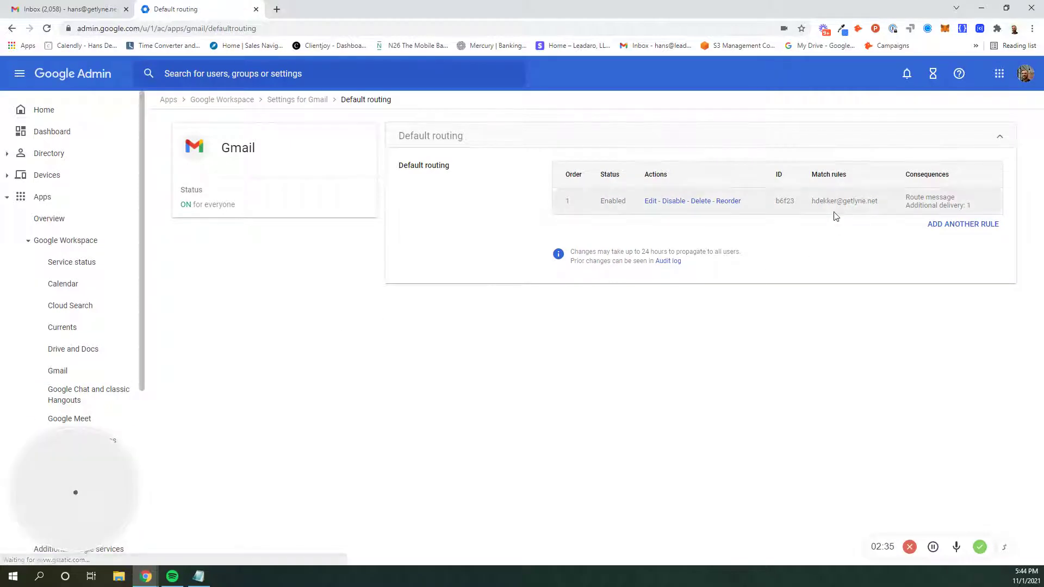
click(702, 202)
click(611, 346)
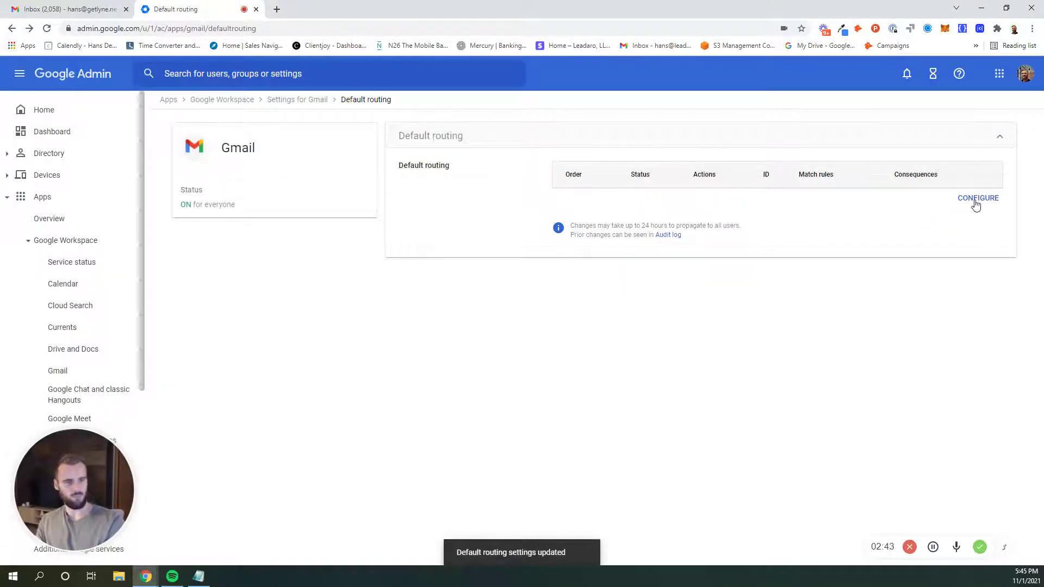
- Start a new default routing rule matching the user's main email address
click(980, 201)
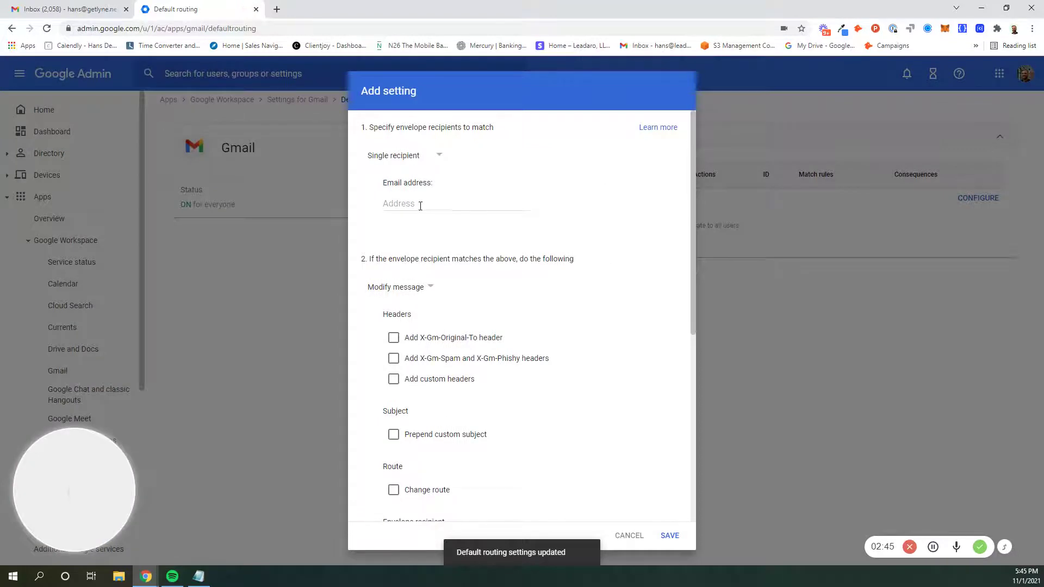
click(424, 204)
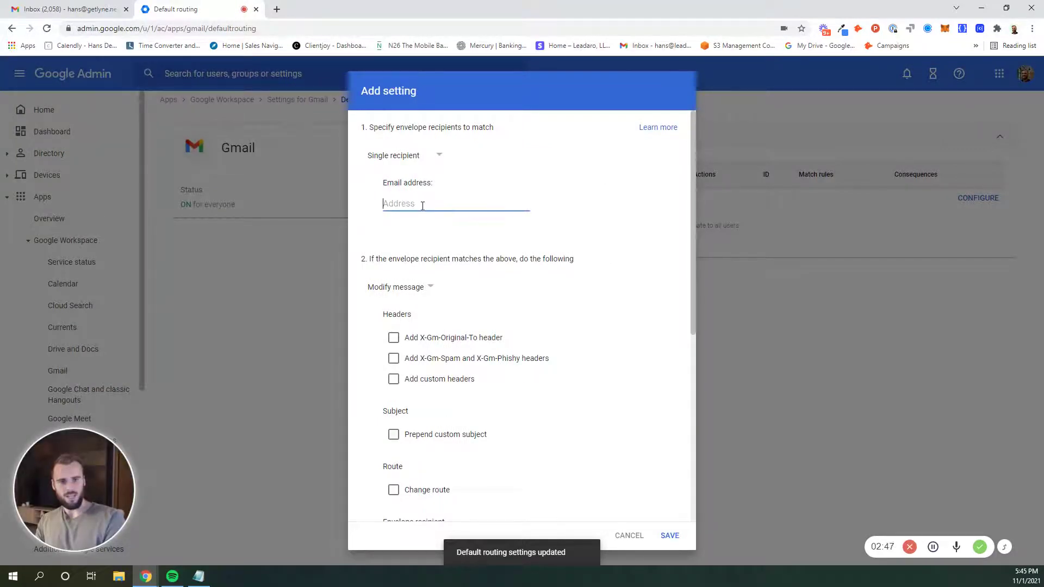
click(198, 577)
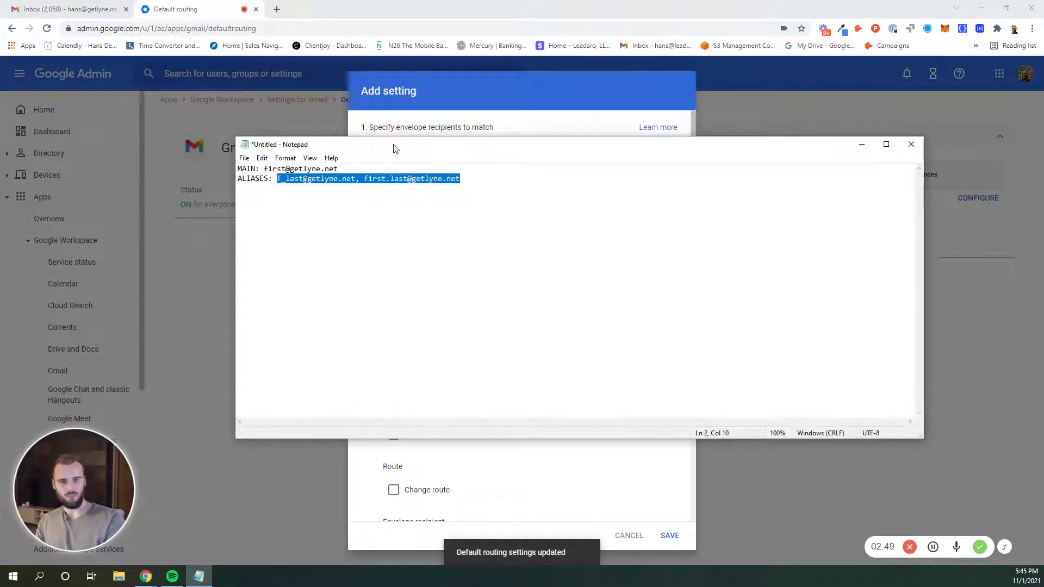
drag(392, 145, 527, 211)
click(433, 244)
click(397, 204)
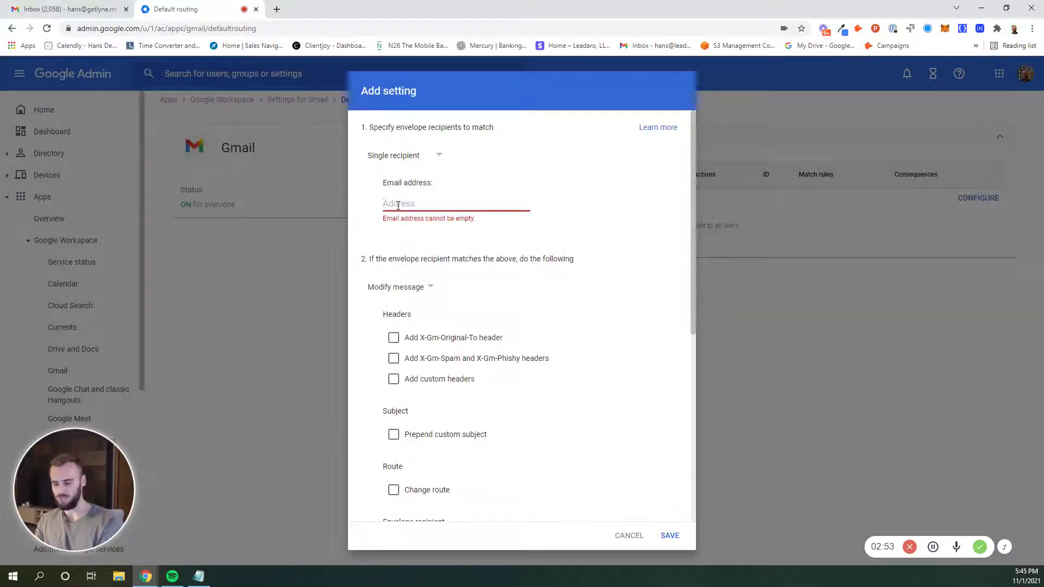
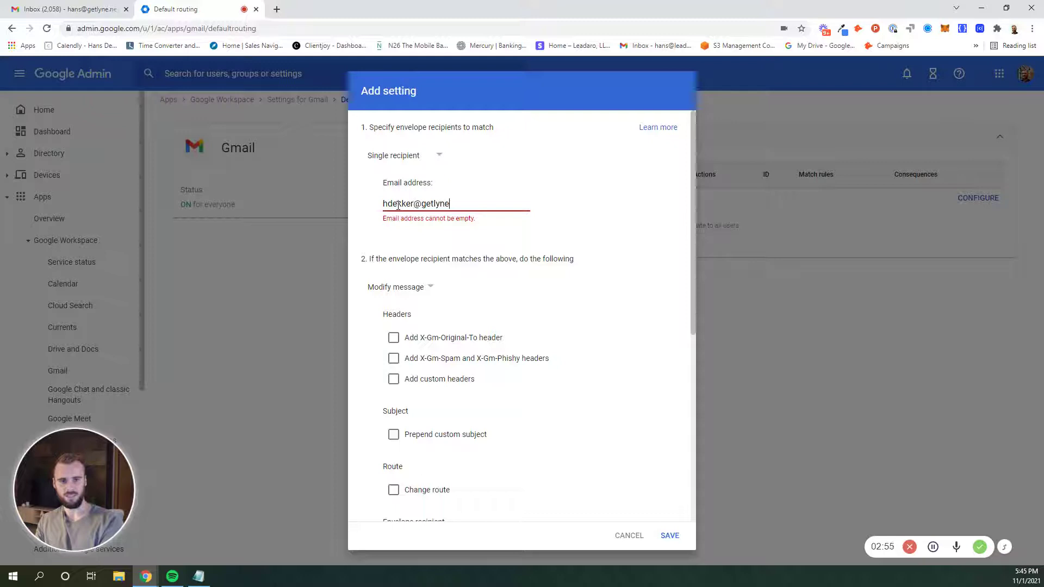
click(366, 236)
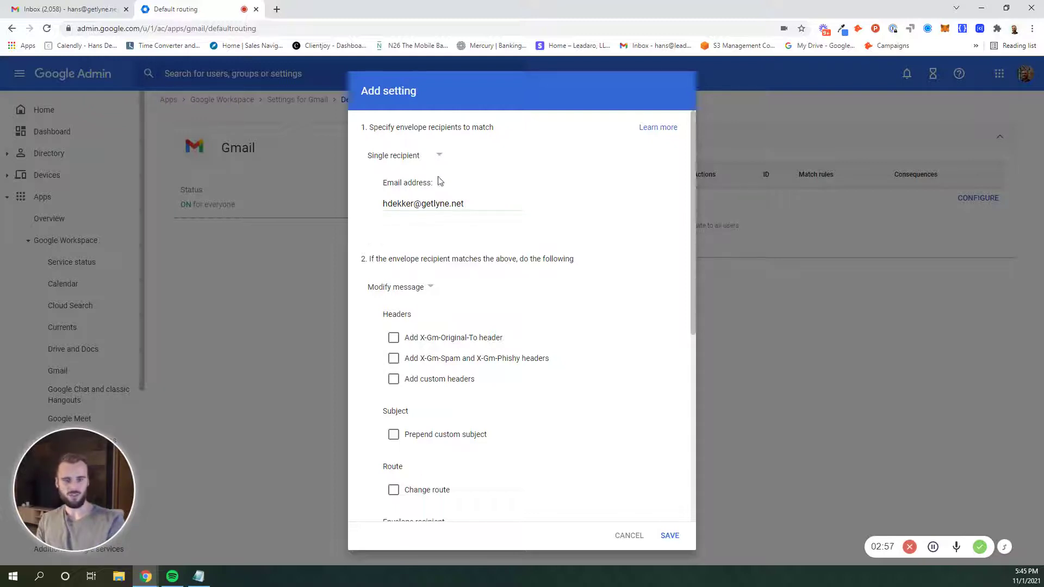
triple_click(406, 204)
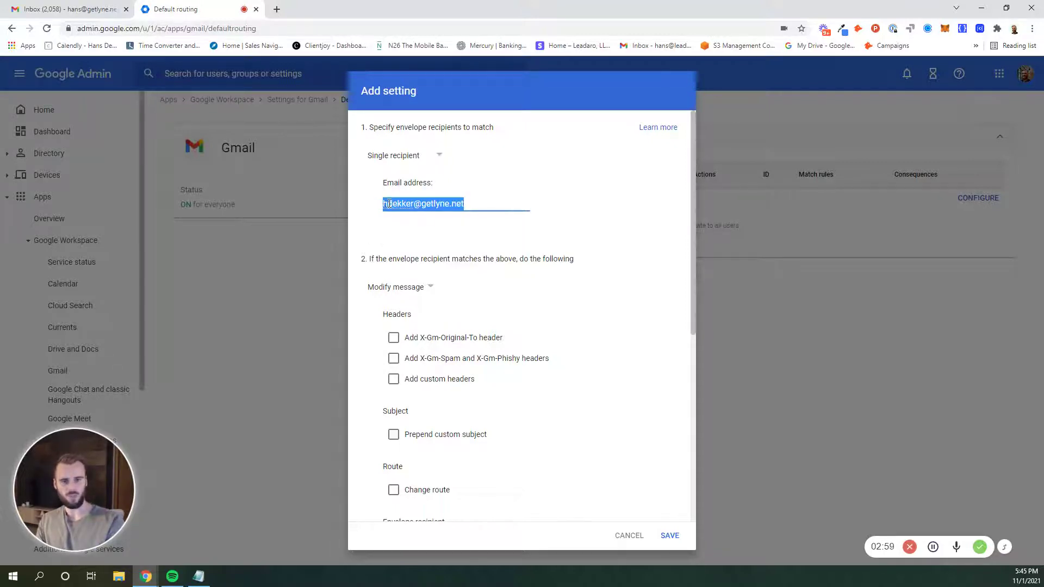
click(386, 206)
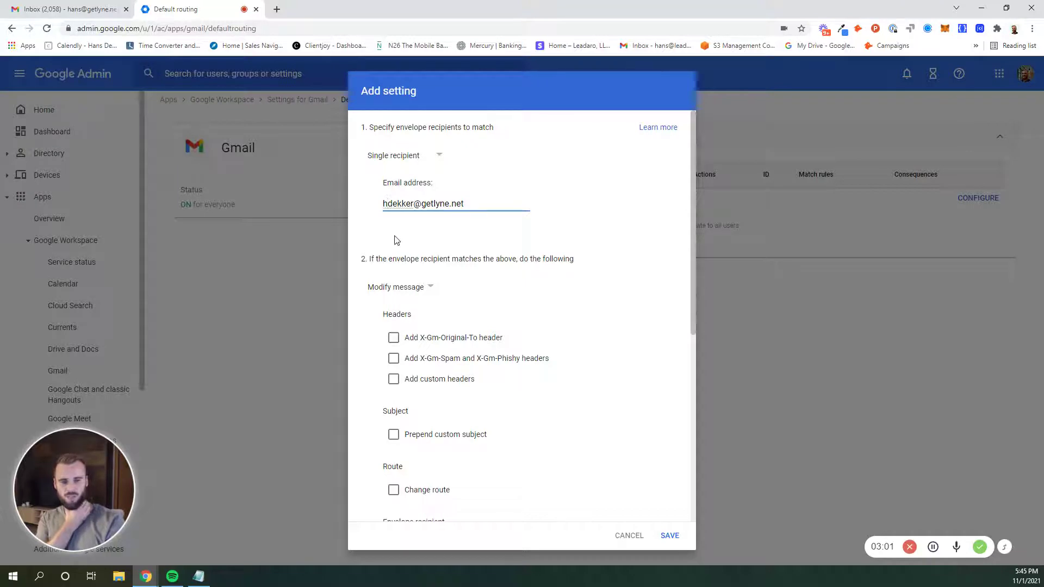
- Tick Add more recipients under Also deliver to
scroll(396, 244, down, 2)
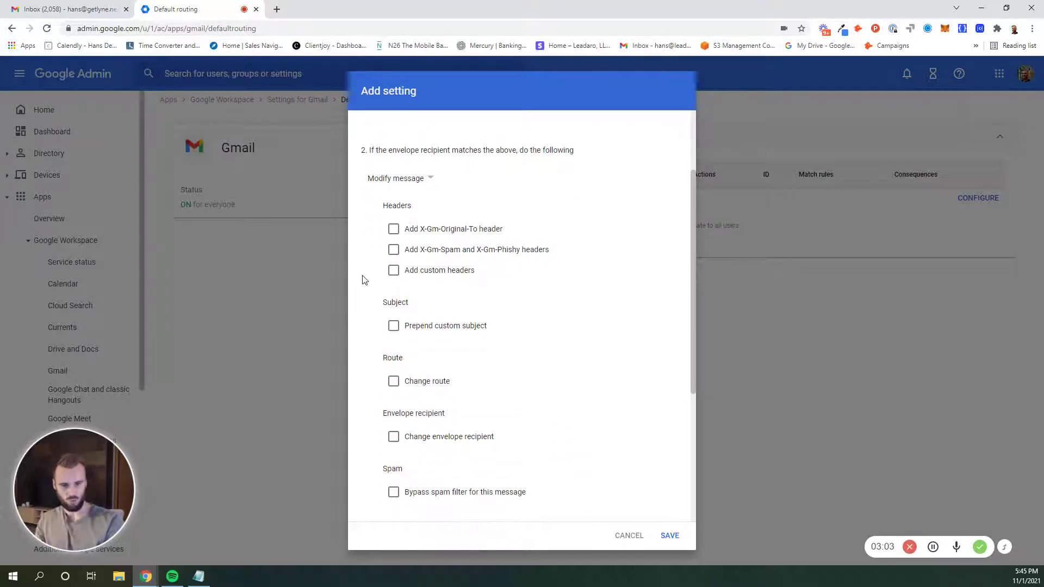
scroll(367, 286, down, 3)
scroll(372, 291, down, 2)
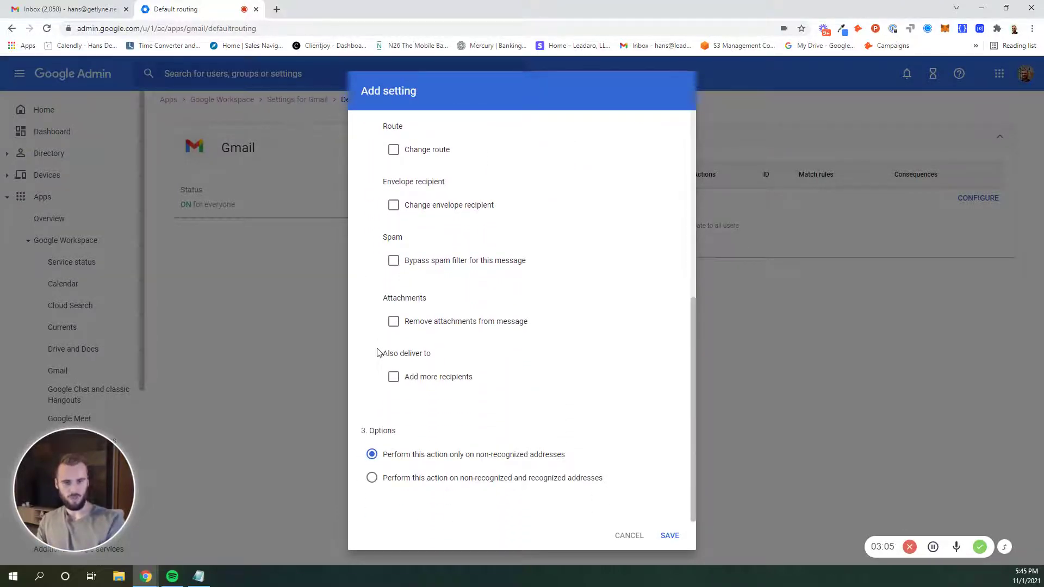
click(394, 378)
scroll(489, 375, down, 2)
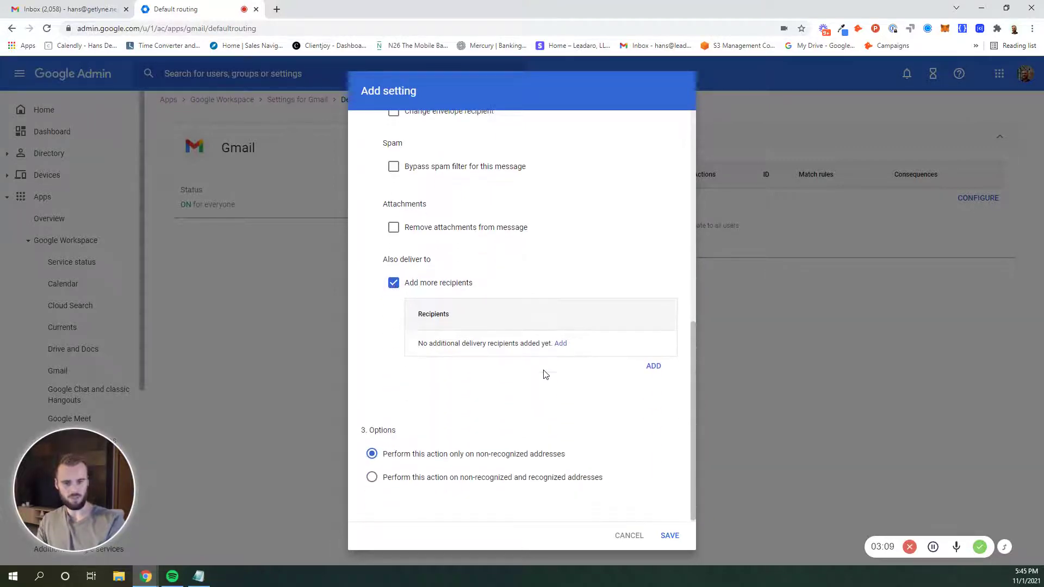
- Add the main inbox address as an extra recipient with Advanced options, leaving spam blocking unchecked
click(560, 344)
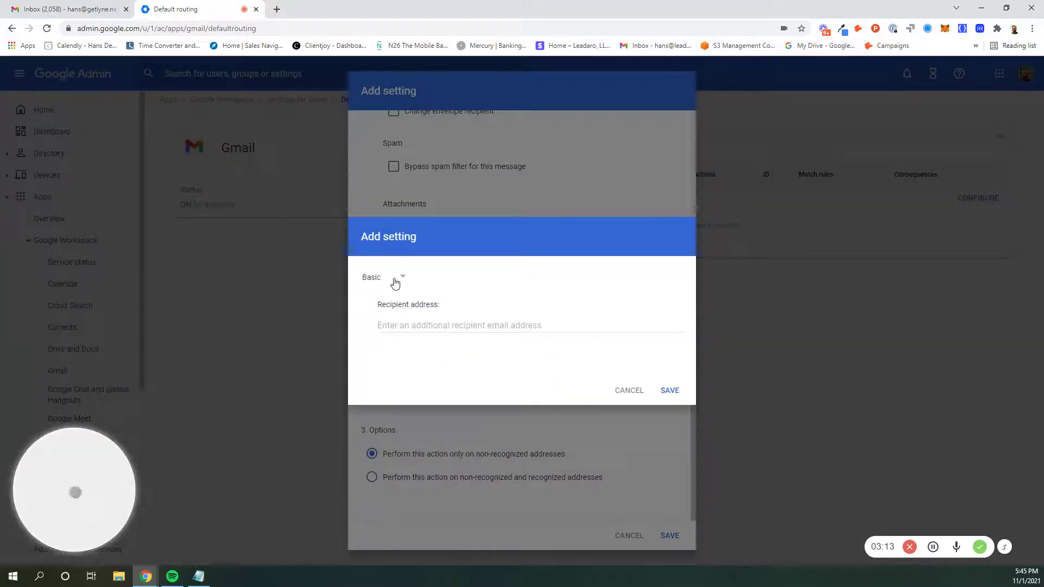
click(421, 322)
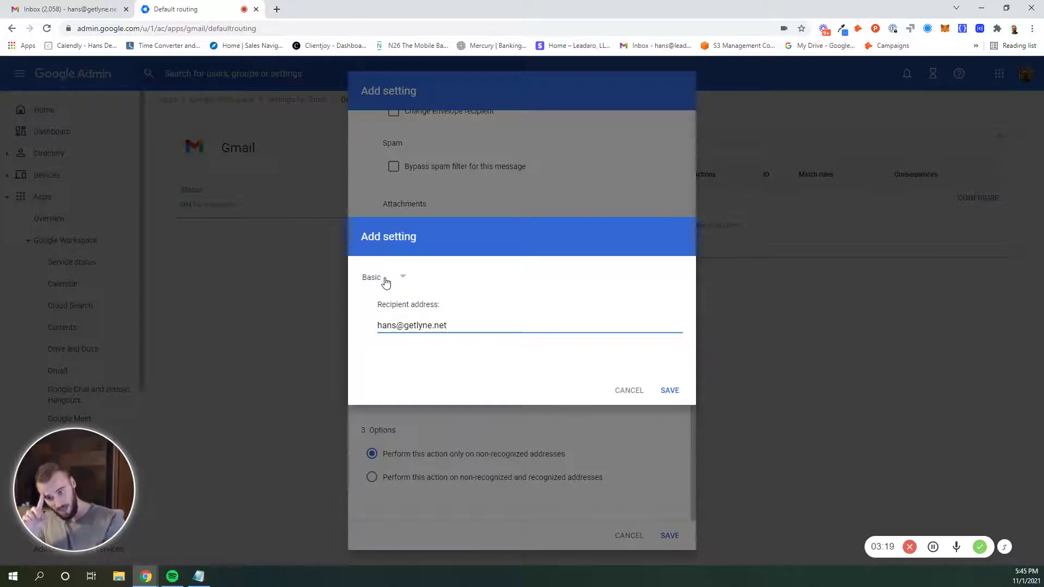
click(385, 281)
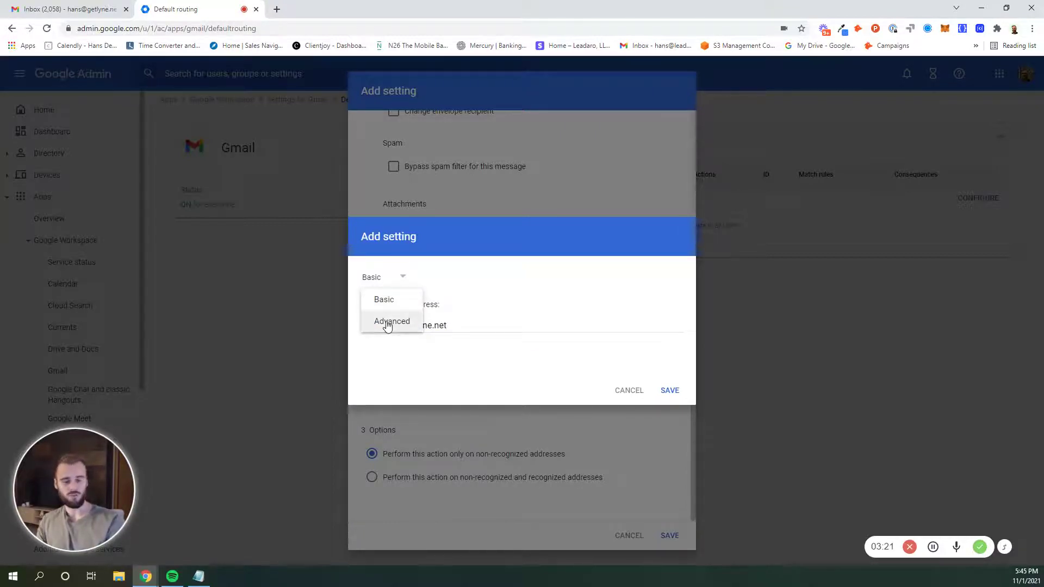
click(388, 324)
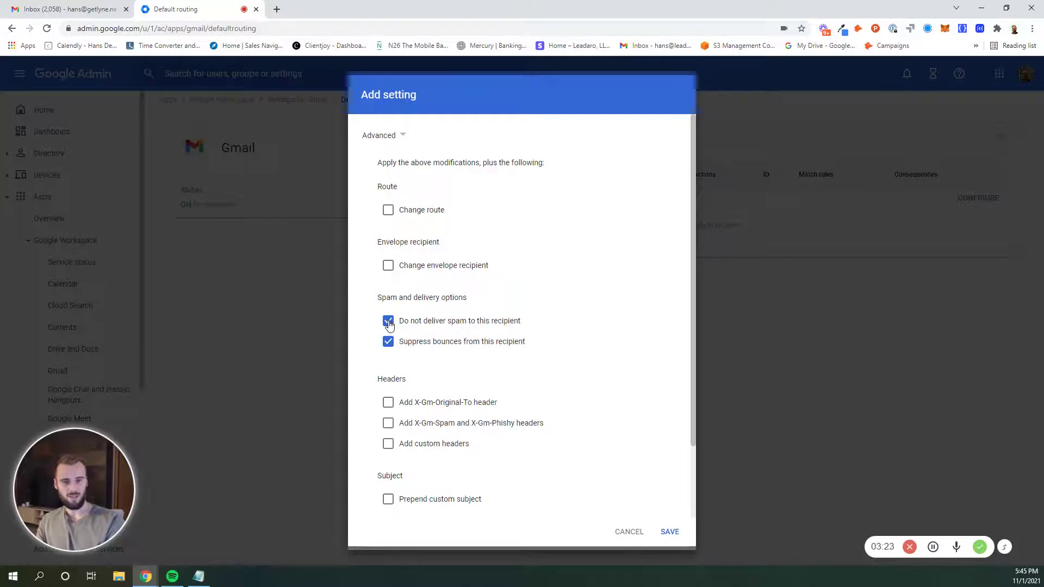
click(389, 323)
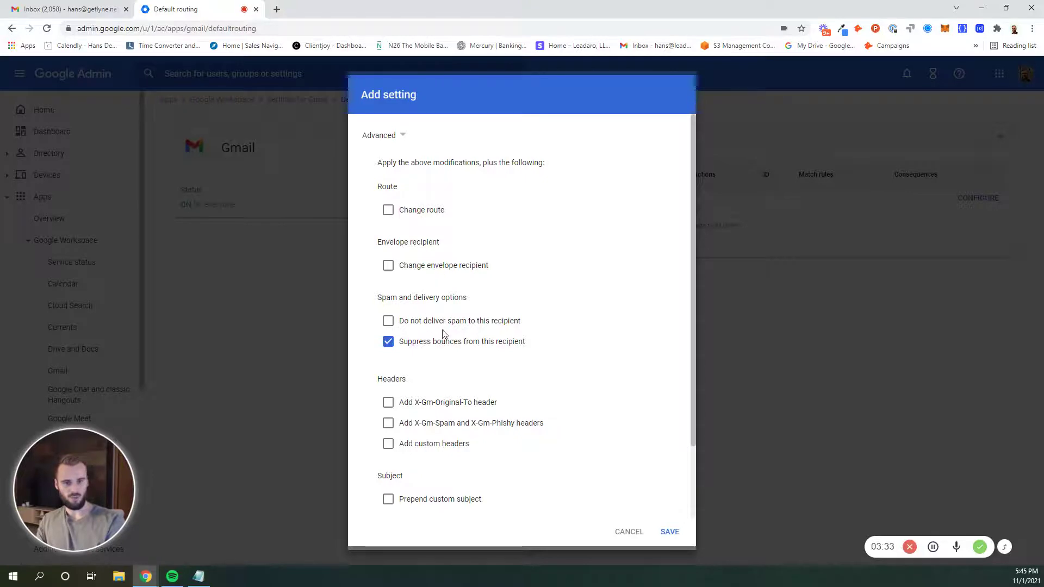
click(669, 531)
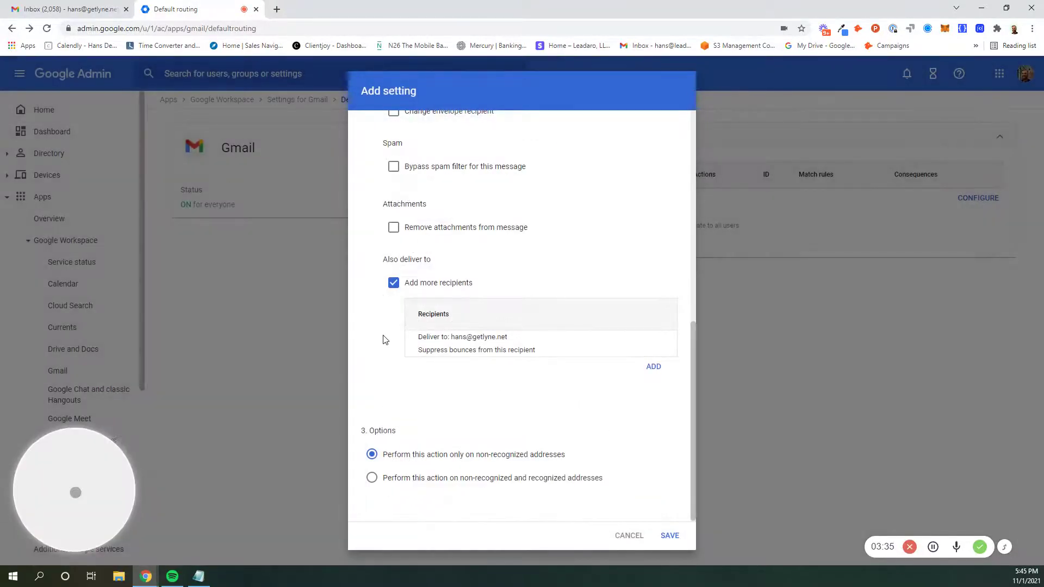
mouse_move(432, 337)
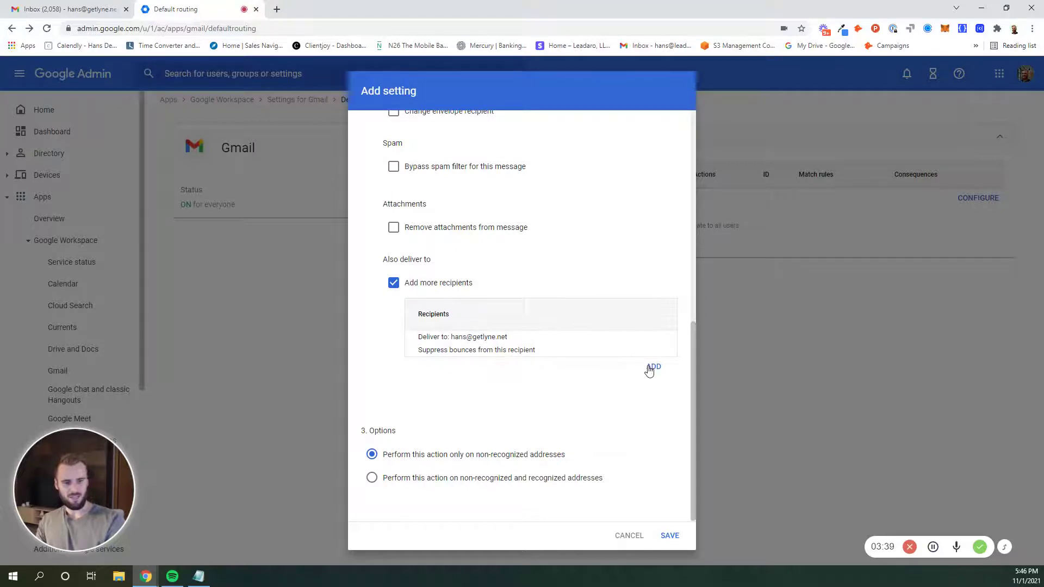
click(650, 366)
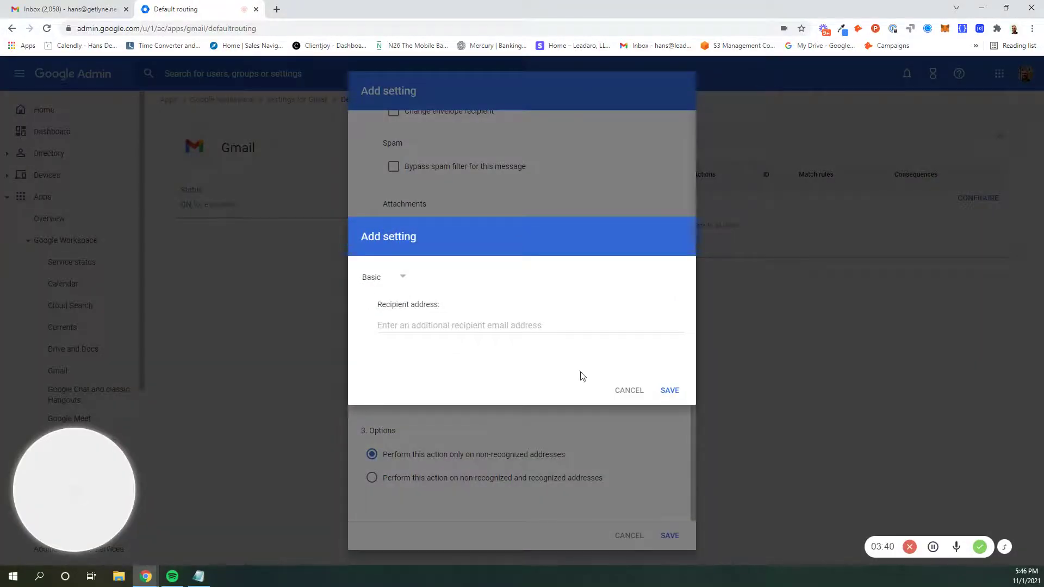
click(629, 391)
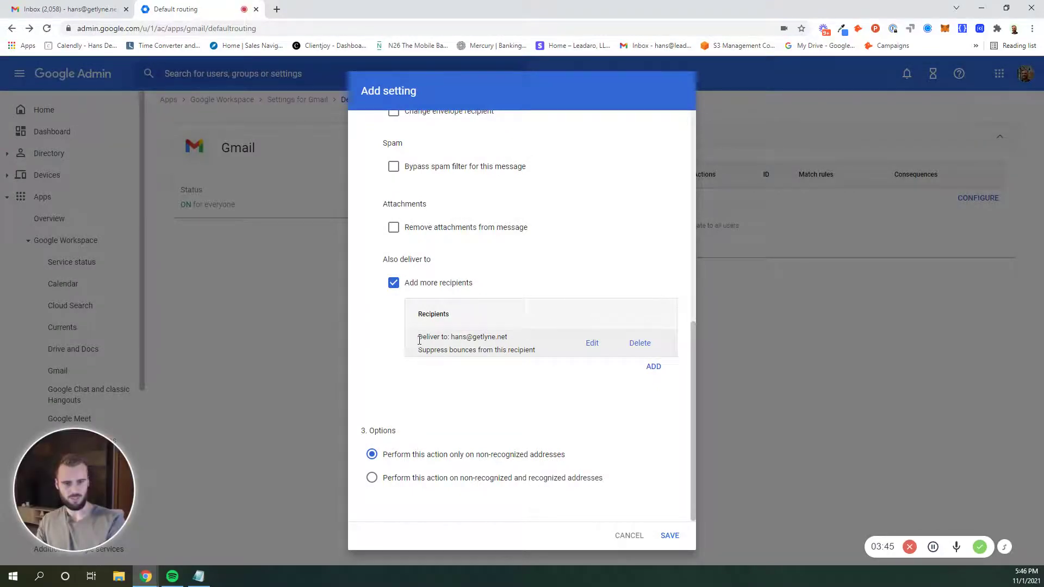
- Choose 'Perform this action on non-recognized and recognized addresses' and save the rule
click(373, 480)
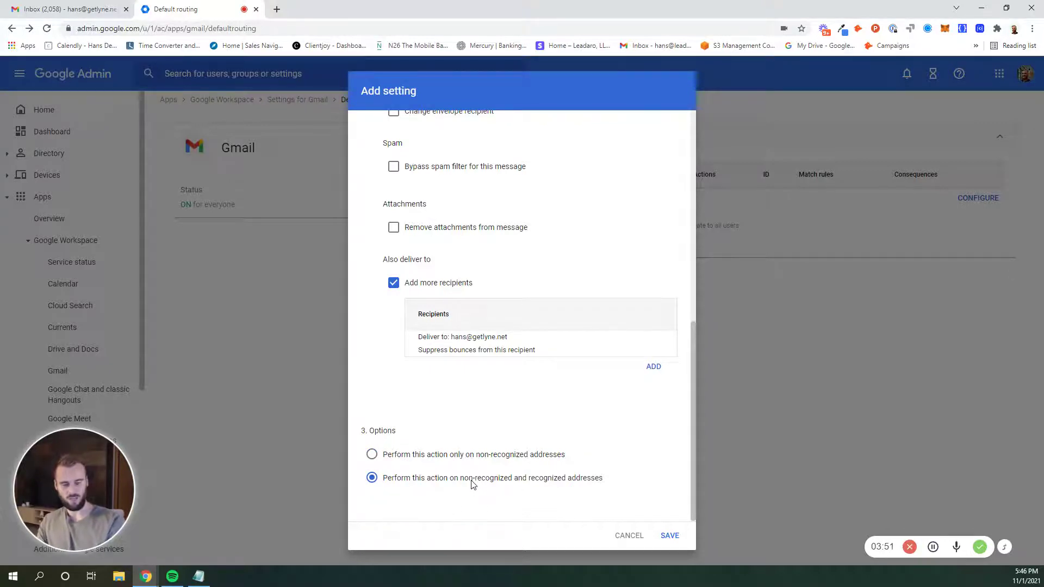
click(669, 536)
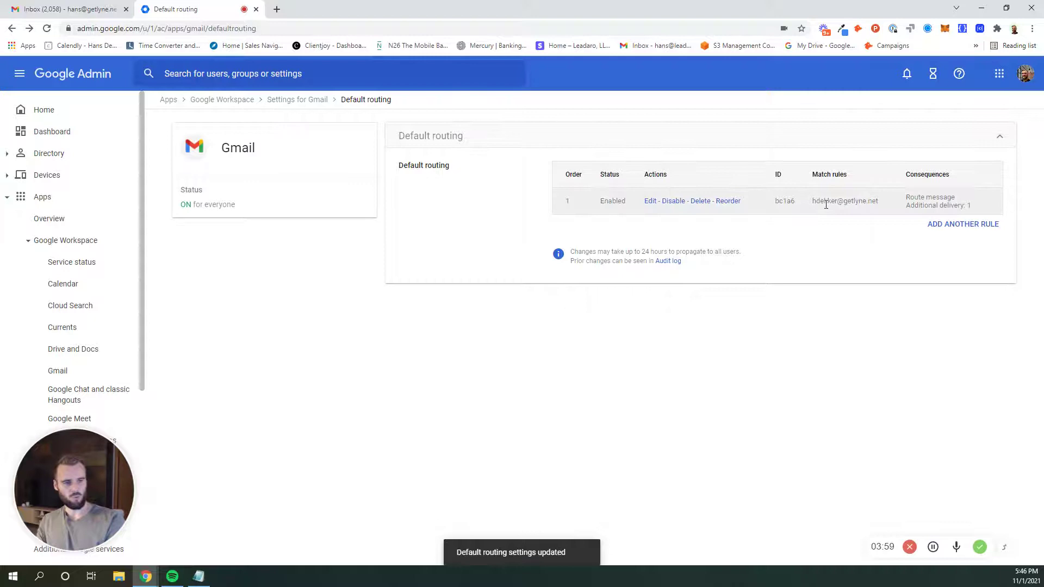
drag(812, 201, 881, 202)
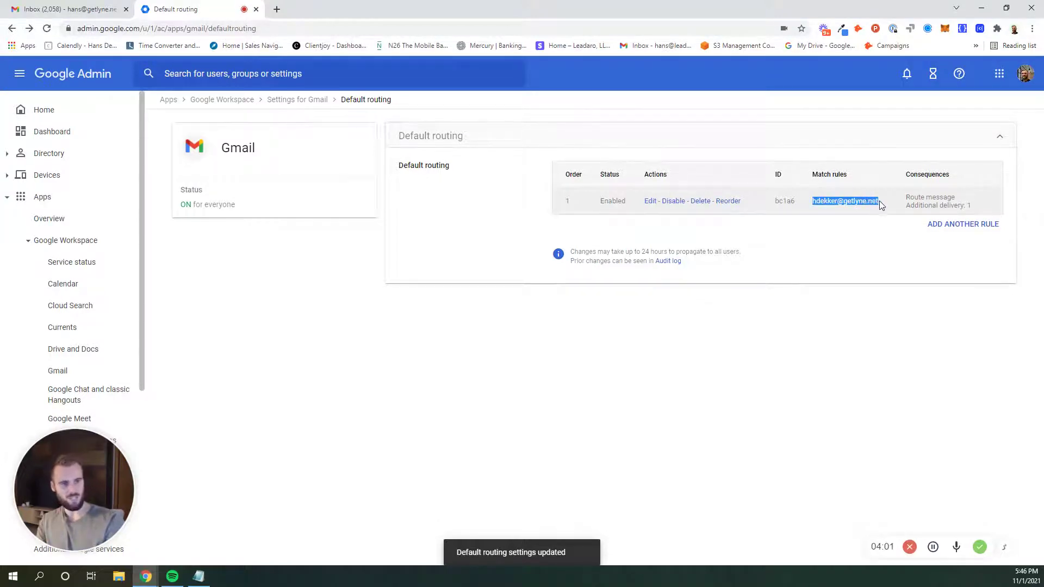
click(850, 201)
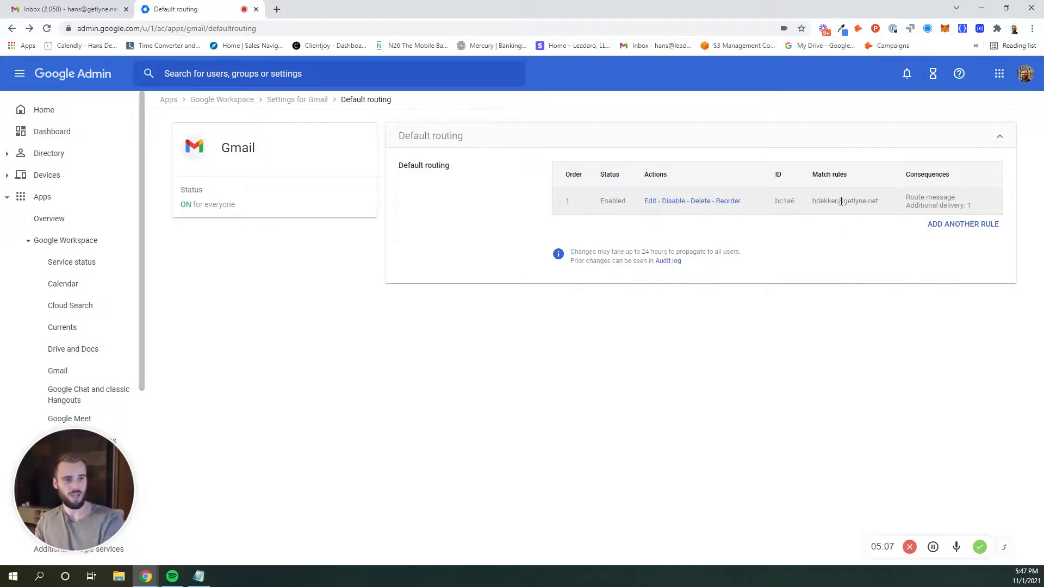
- Start another routing rule matching the dotted alias address, with Add more recipients ticked
click(948, 229)
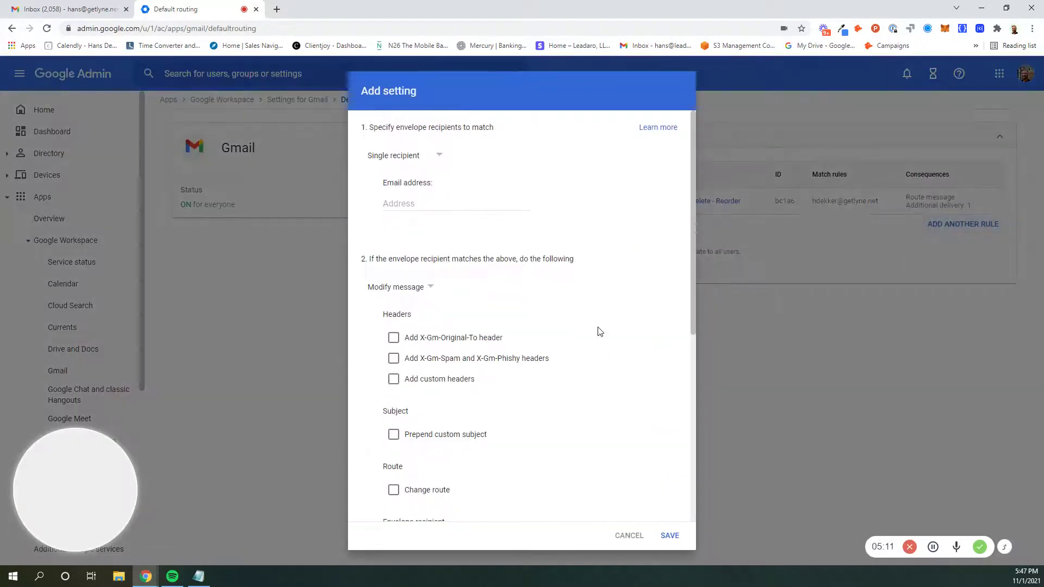
click(420, 205)
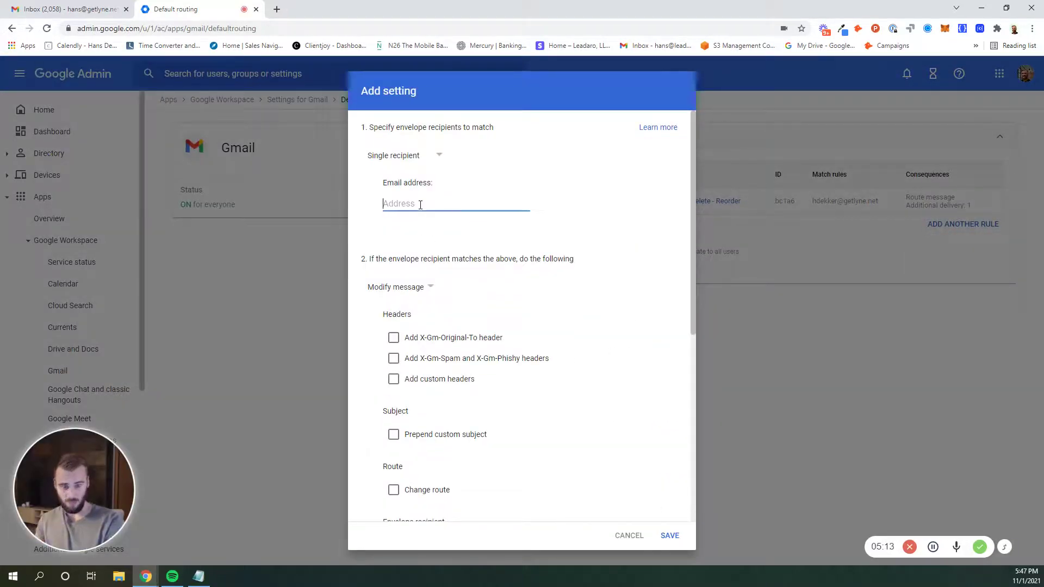
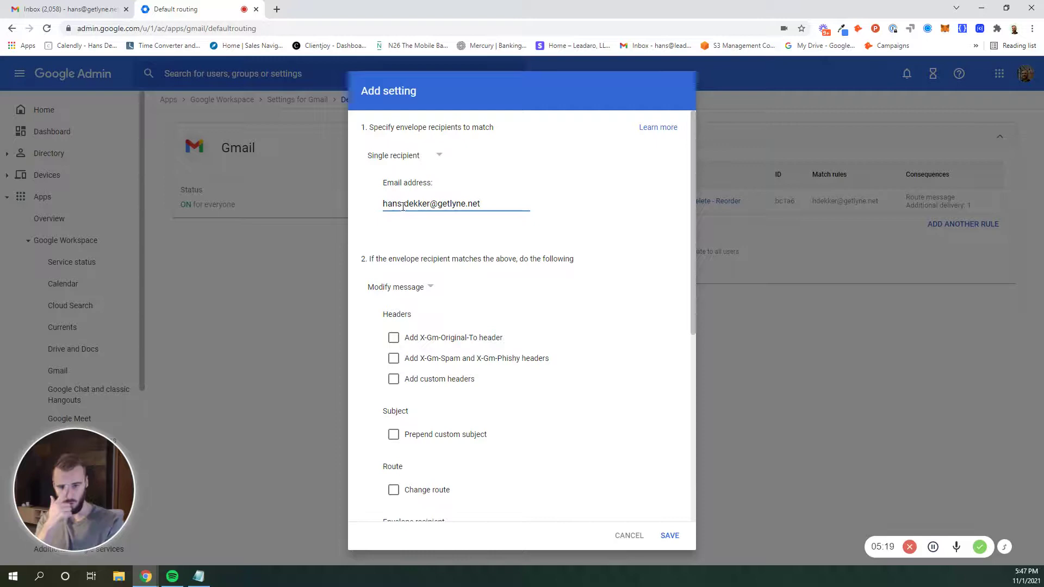
scroll(370, 245, down, 6)
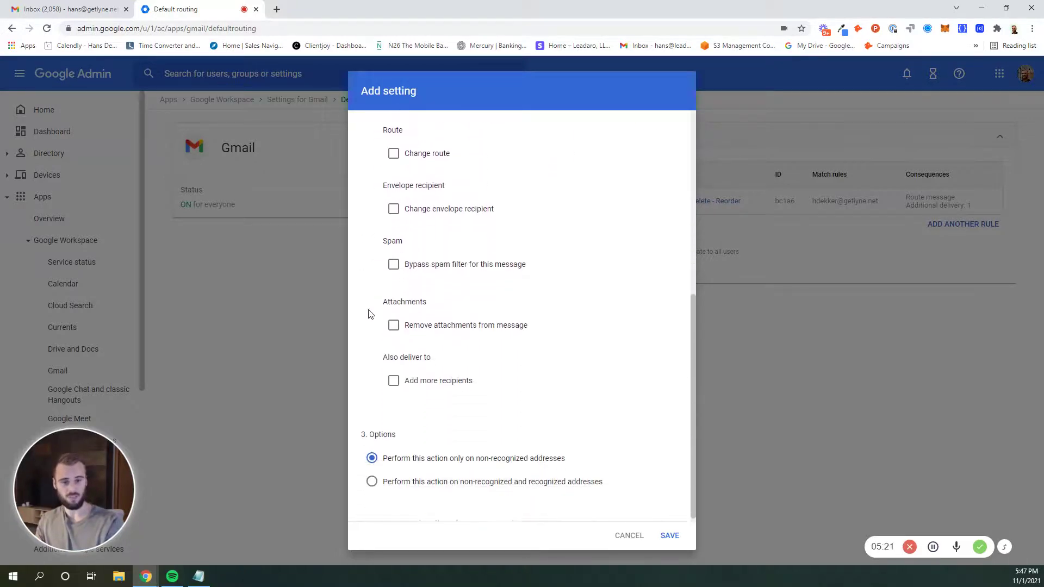
click(392, 377)
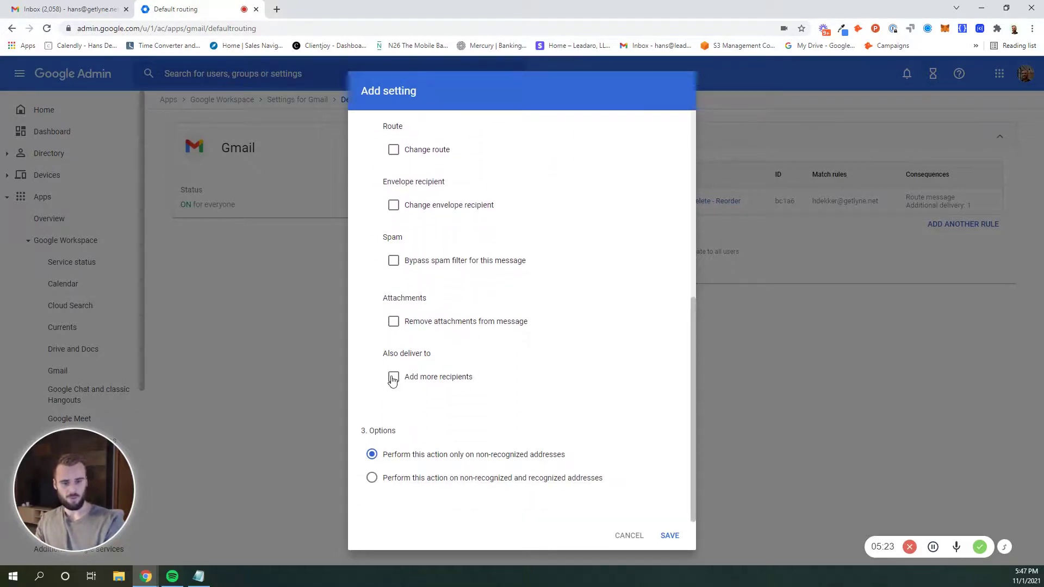
- Add the main inbox address as an Advanced extra recipient, with spam still delivered
click(560, 438)
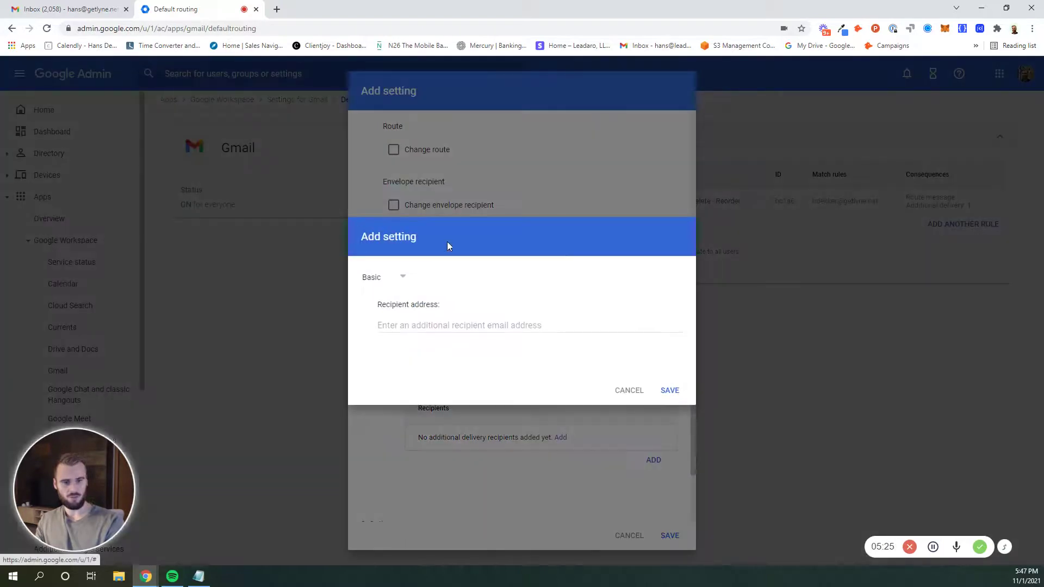
click(416, 324)
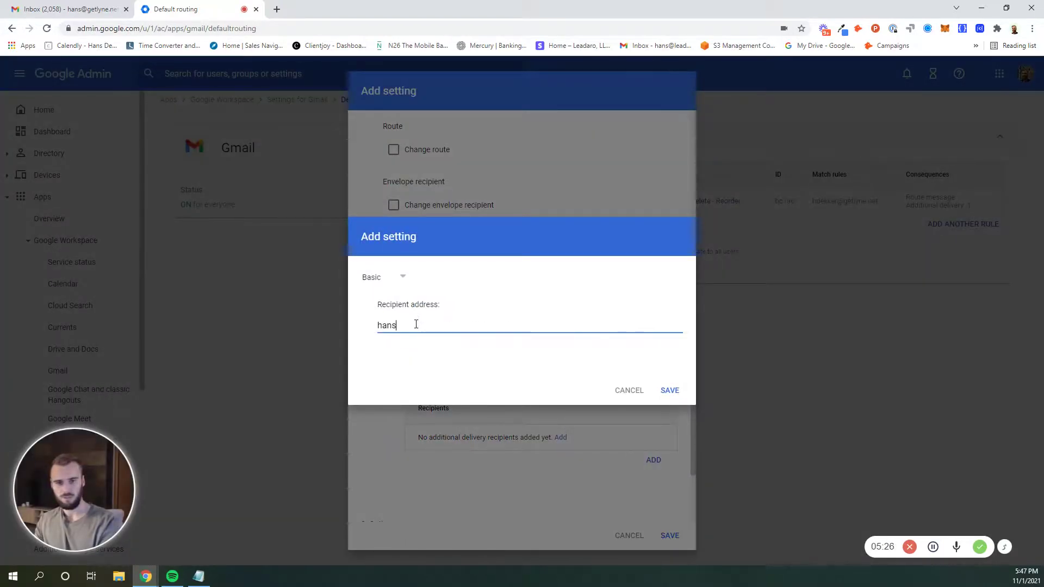
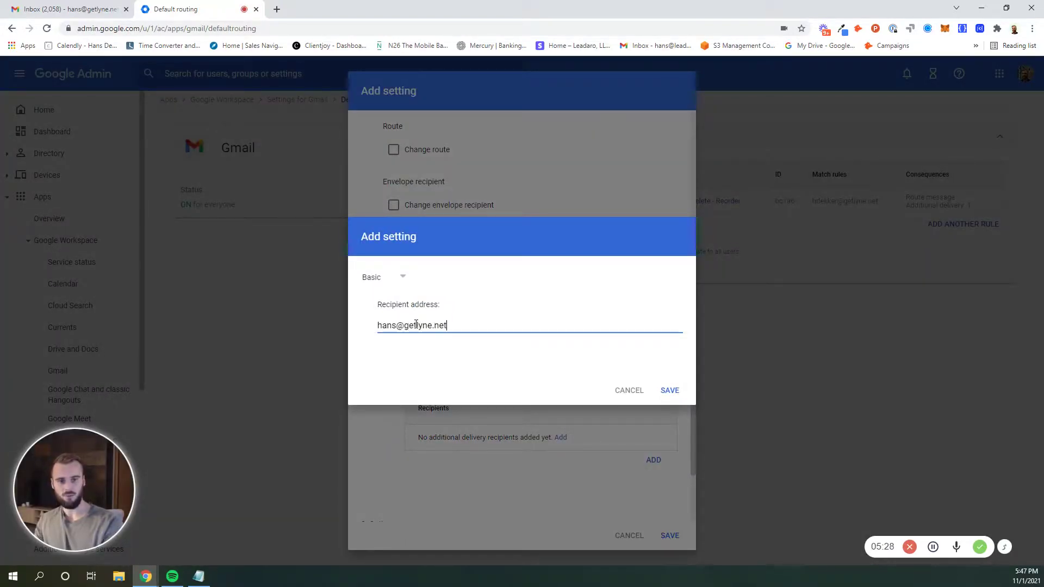
click(380, 280)
click(383, 320)
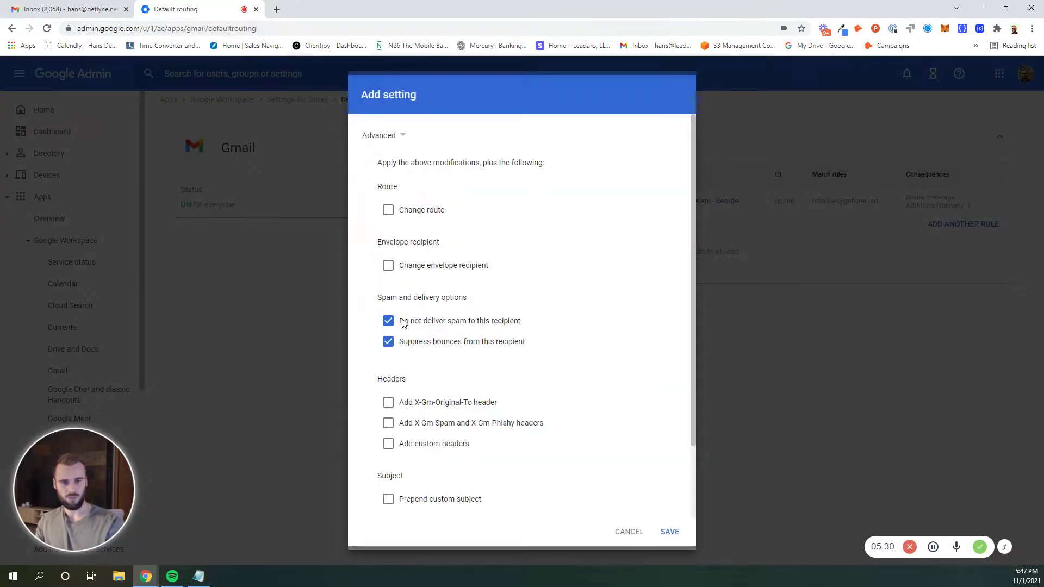
click(389, 321)
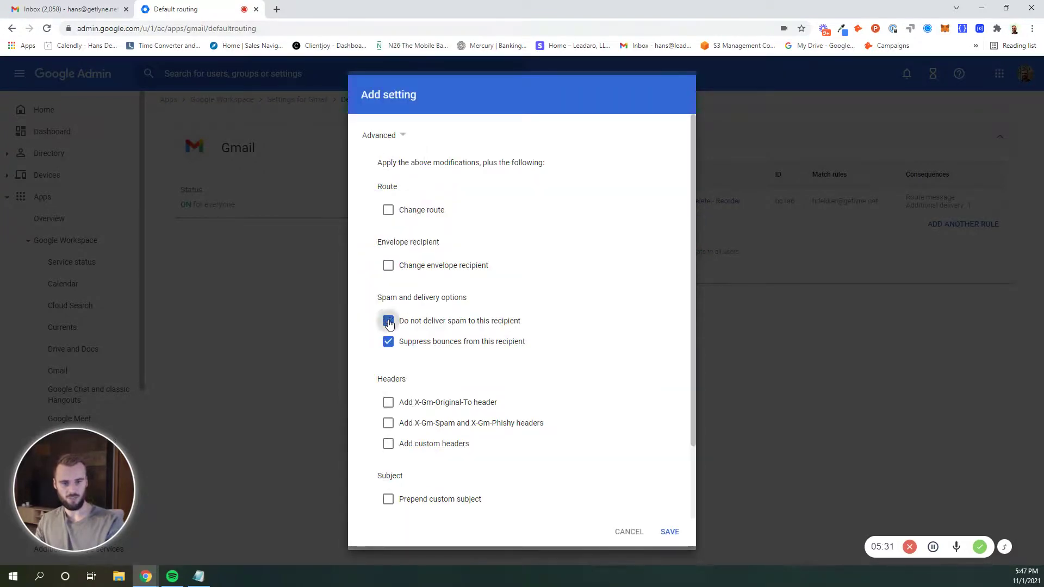
click(671, 532)
- Apply the rule to recognized and non-recognized addresses and save it
scroll(450, 407, down, 2)
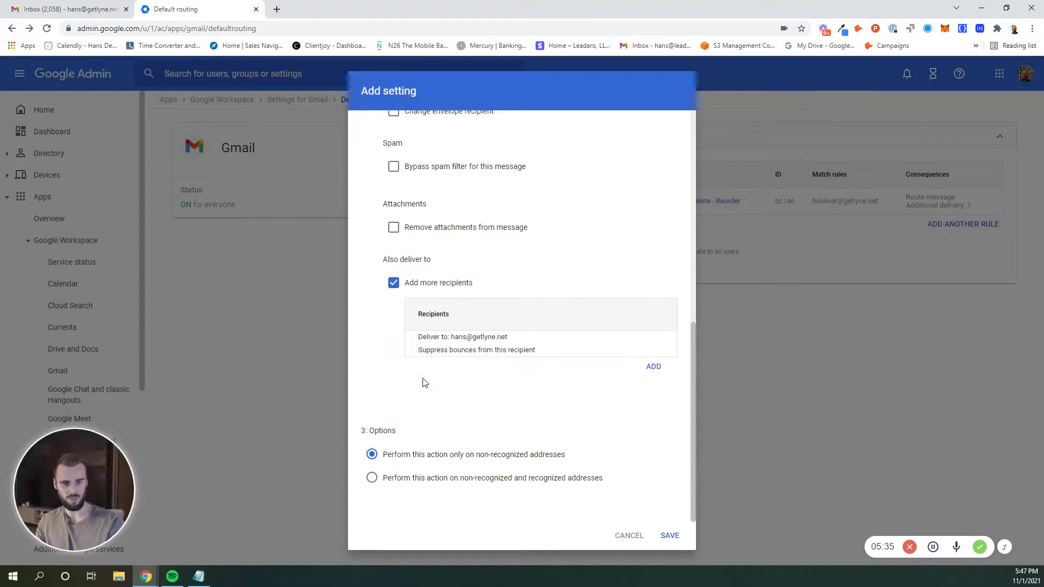
click(372, 479)
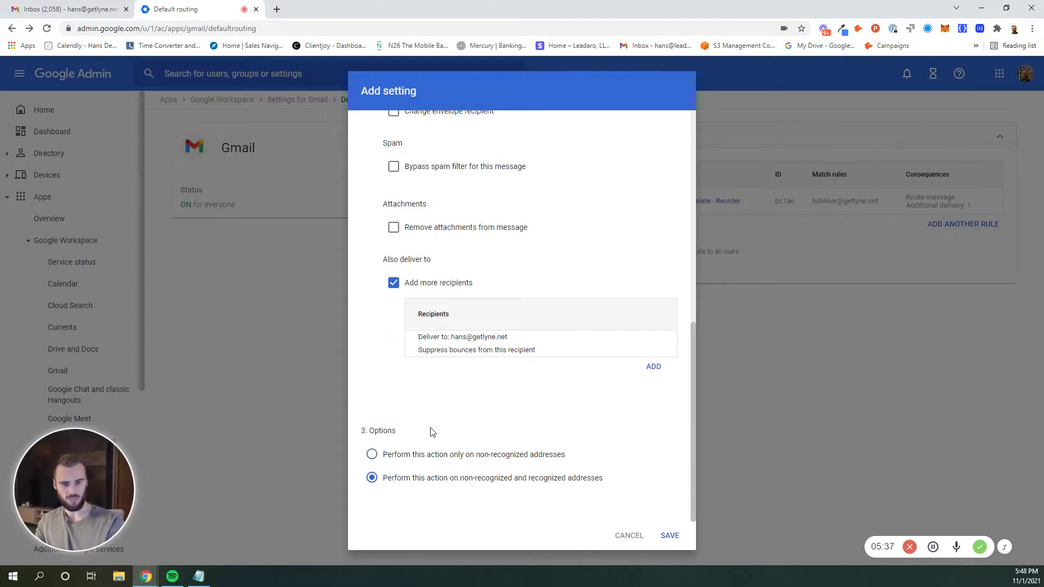
click(671, 538)
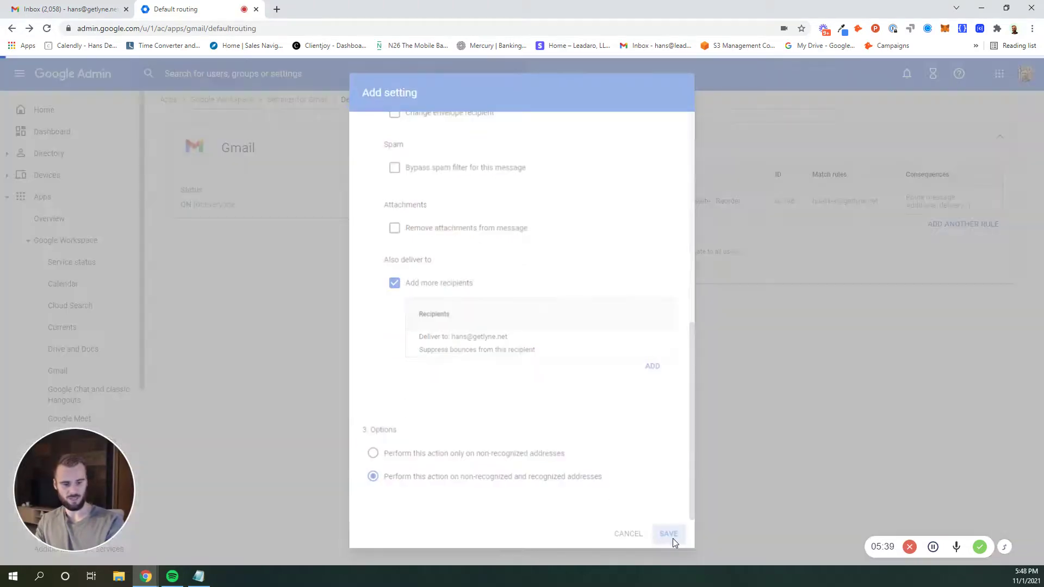